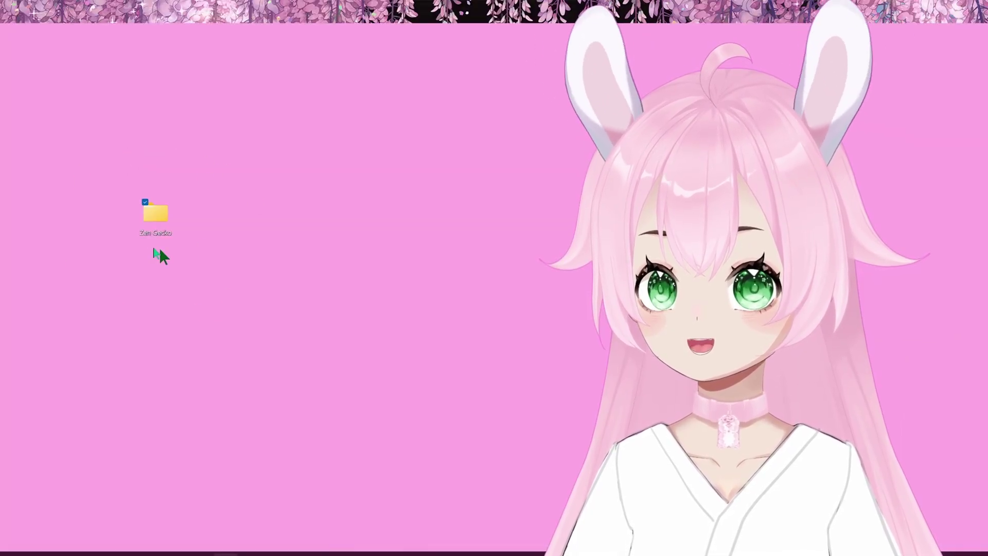
Extract the ChadMascot zip with WinRAR Extract Here into the Zen Gecko folder.
double_click(157, 216)
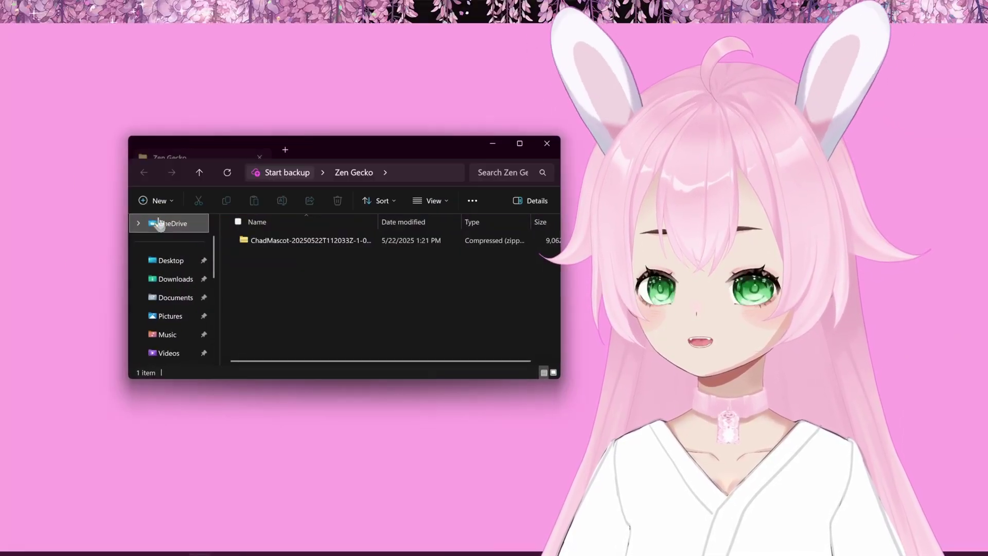
right_click(295, 242)
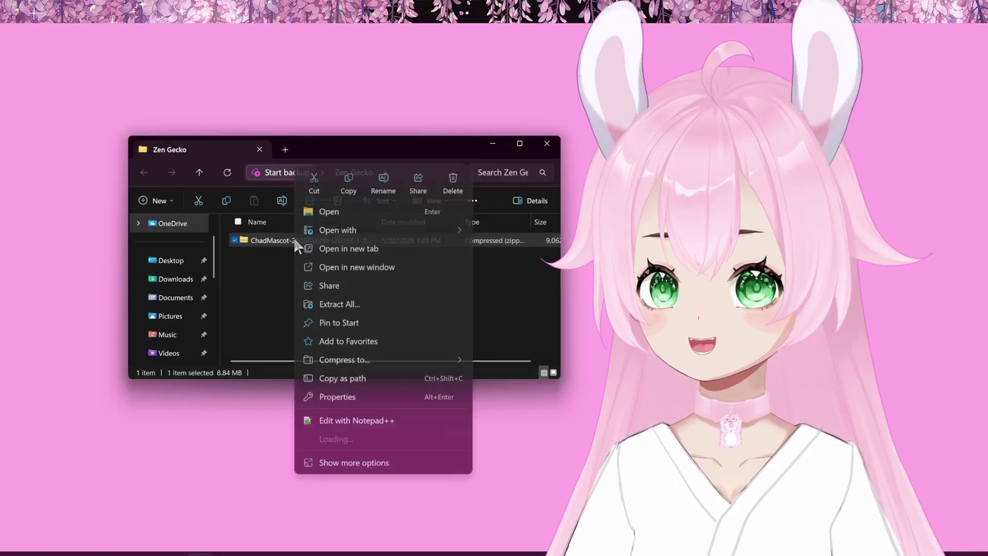
mouse_move(332, 443)
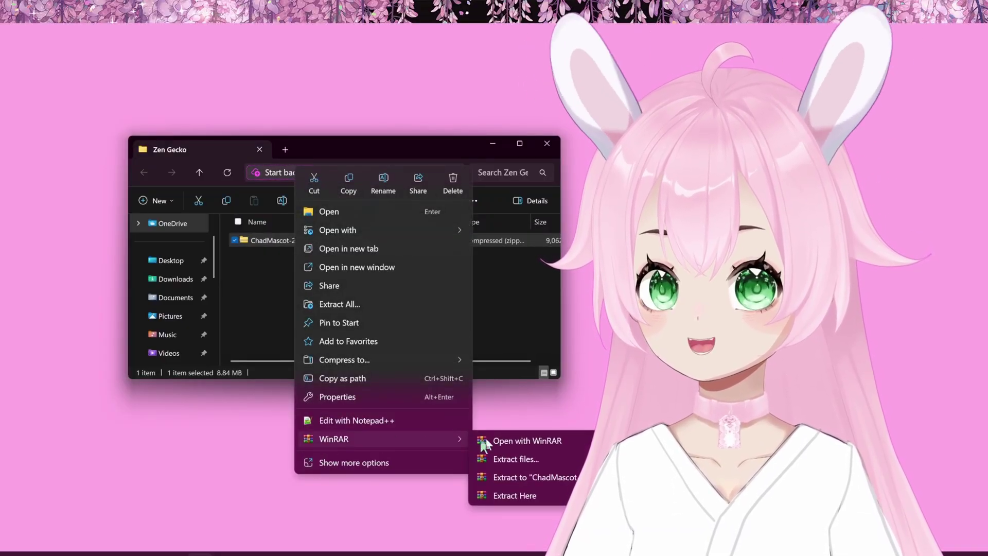
click(515, 496)
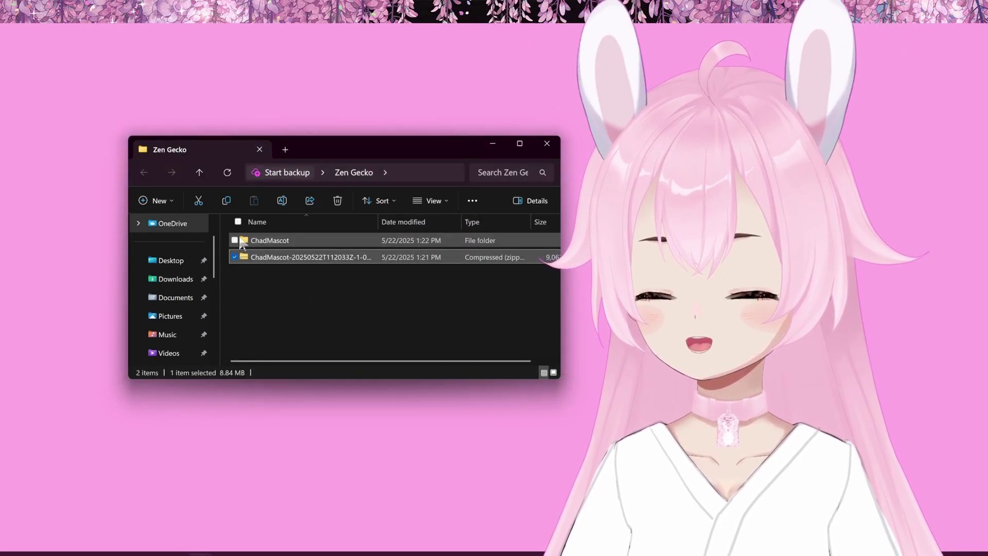
mouse_move(244, 246)
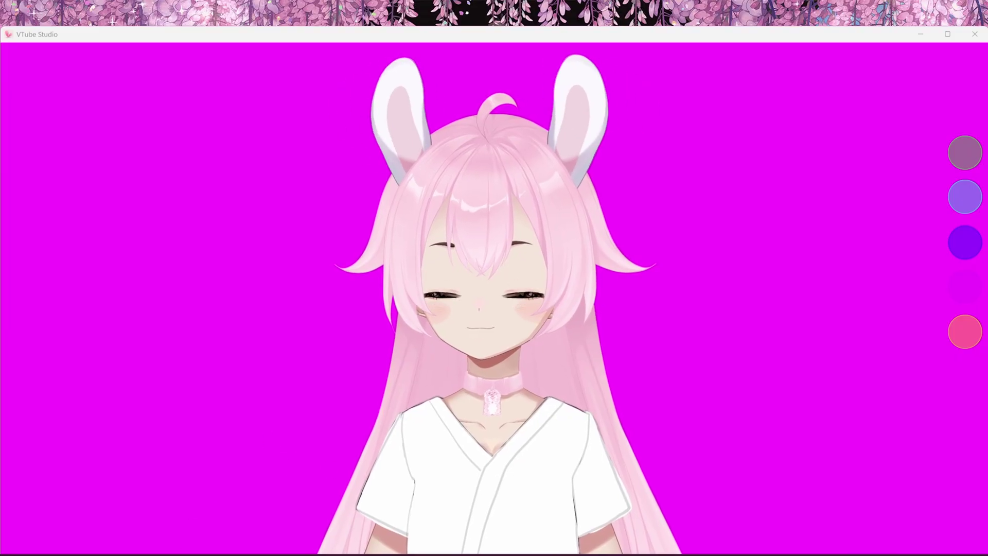
Reveal VTube Studio and choose Change VTS Model > IMPORT your own MODEL.
key(alt+Tab)
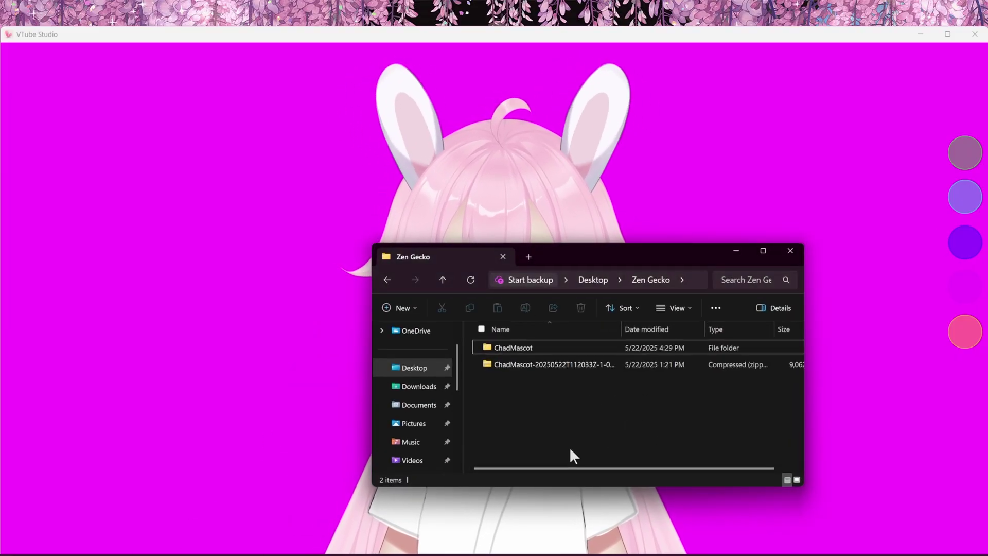
click(734, 252)
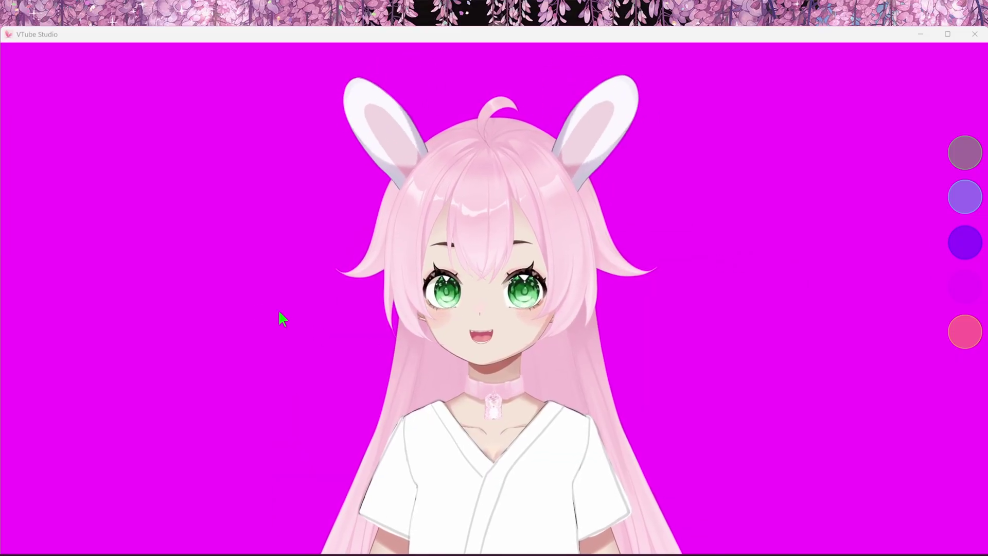
double_click(257, 308)
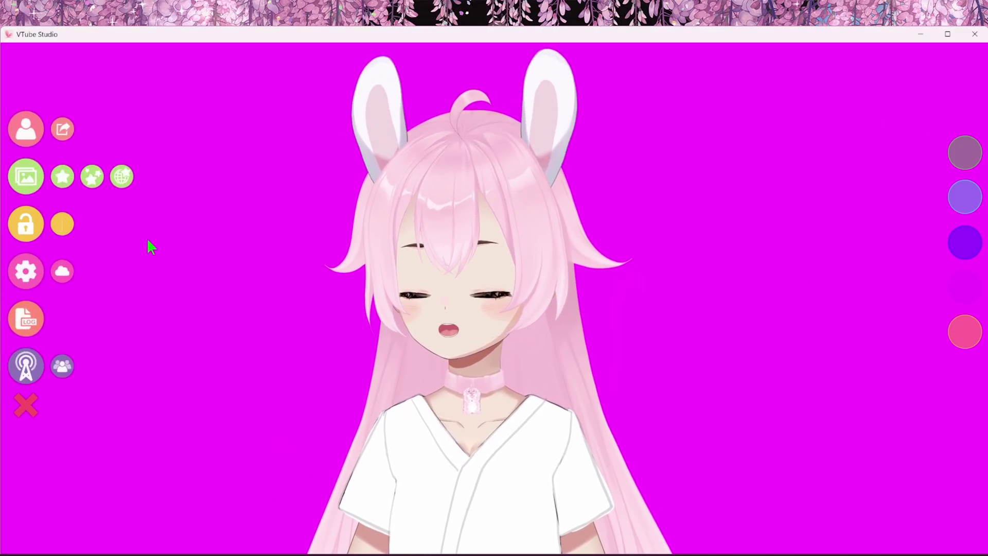
click(25, 122)
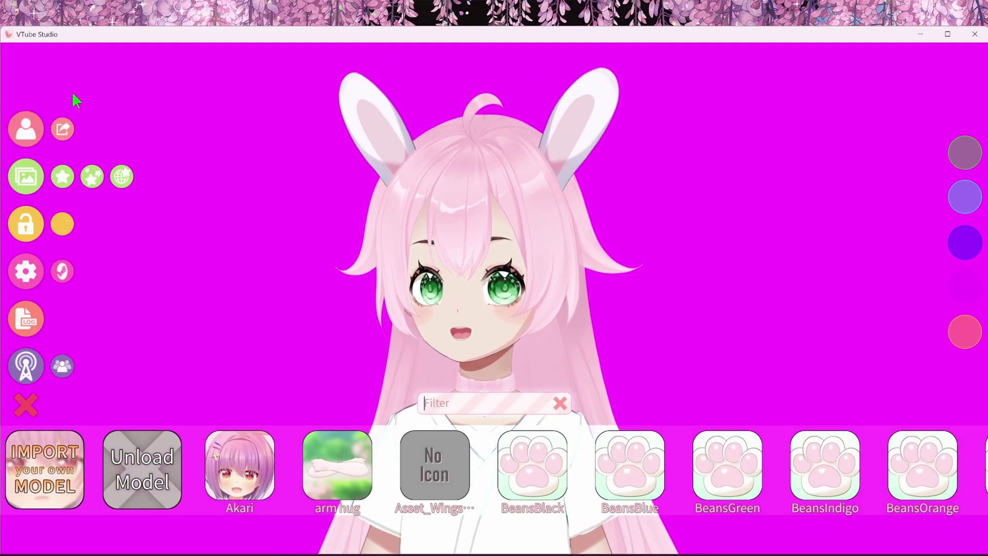
click(60, 476)
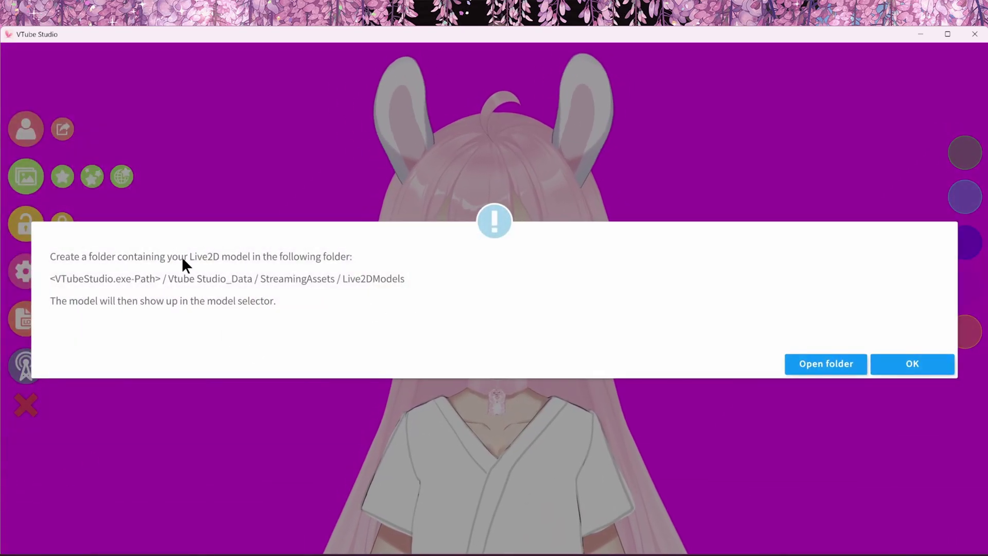
Open the Live2DModels folder and place the Zen Gecko window beside it.
click(826, 367)
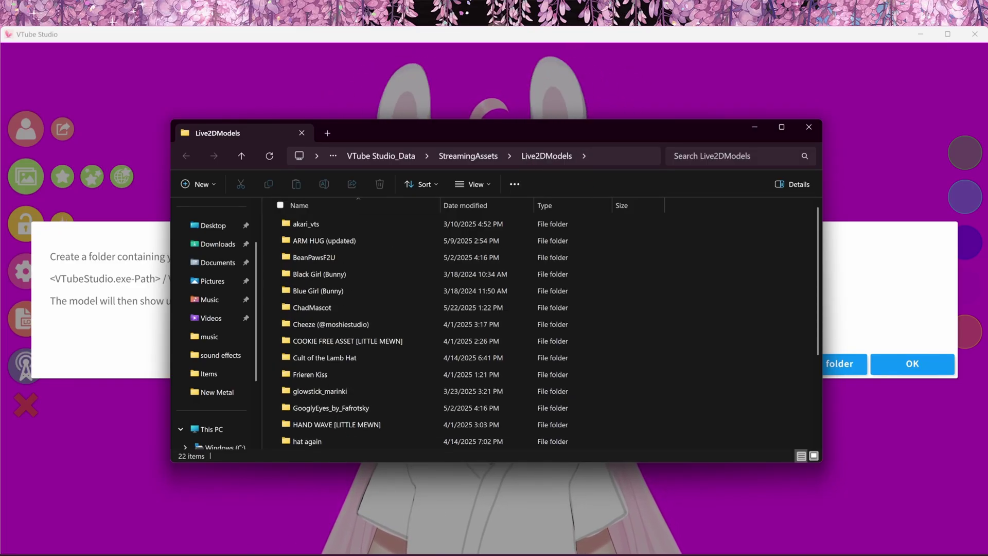
mouse_move(193, 553)
click(128, 481)
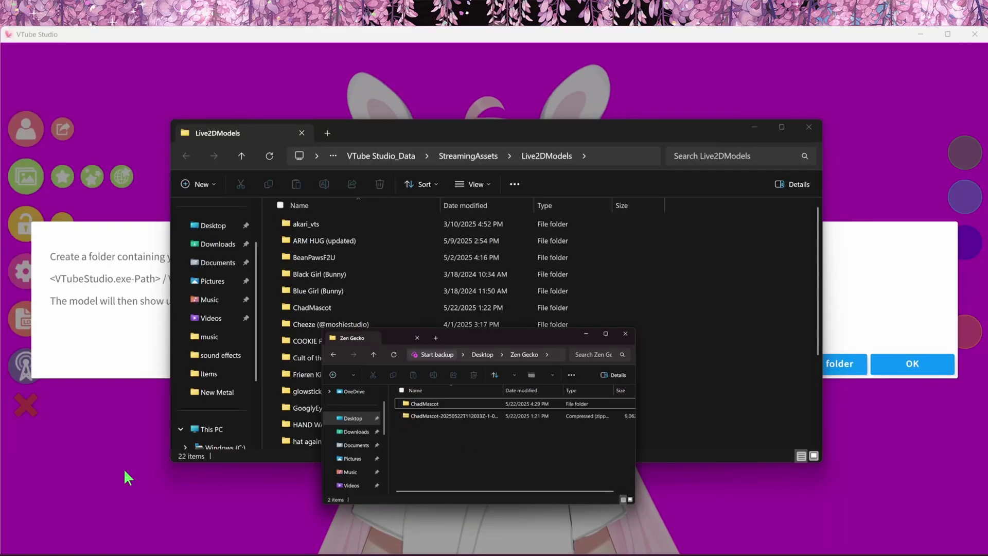
drag(646, 257, 733, 187)
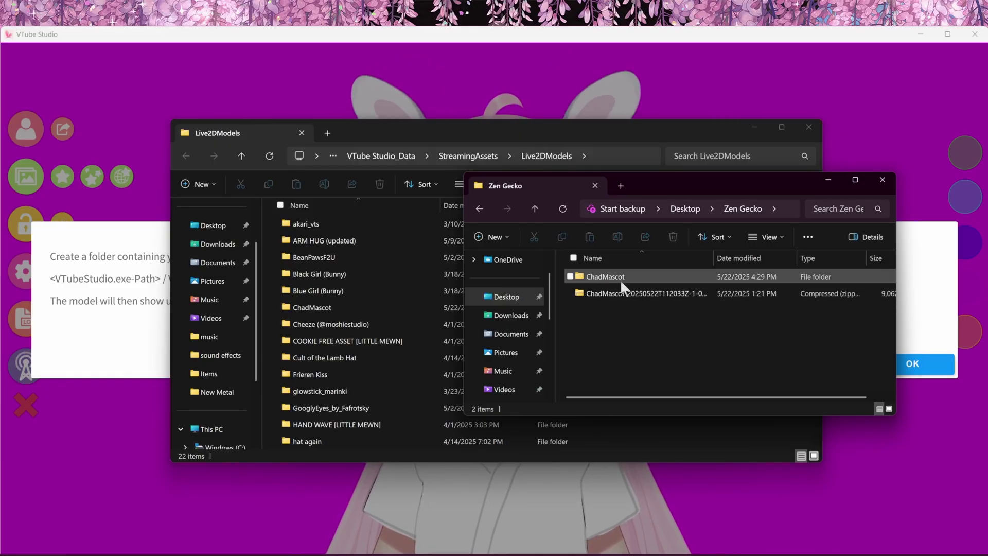
Move the ChadMascot folder into Live2DModels and close both Explorer windows.
mouse_move(597, 277)
mouse_down()
mouse_move(432, 221)
mouse_move(338, 286)
mouse_move(579, 275)
mouse_up()
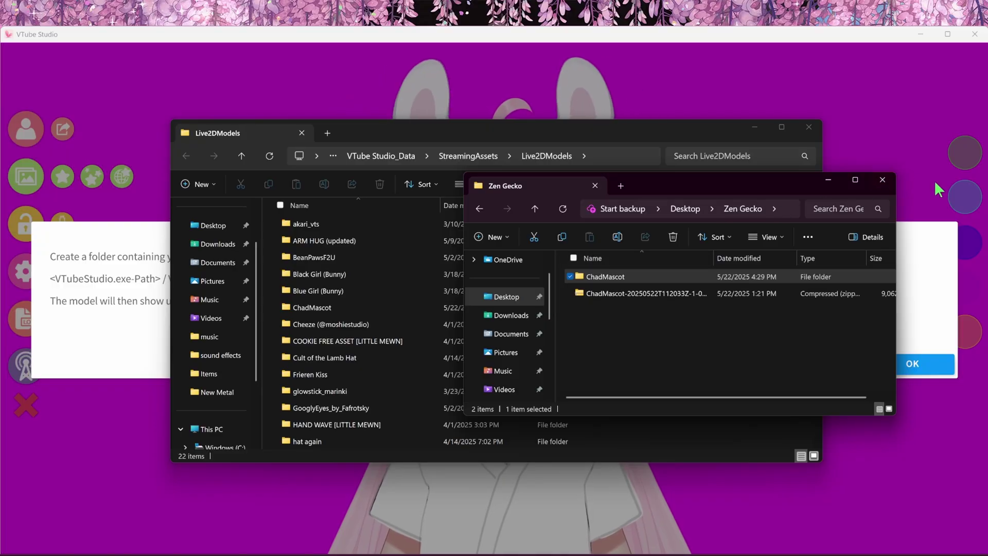
click(883, 180)
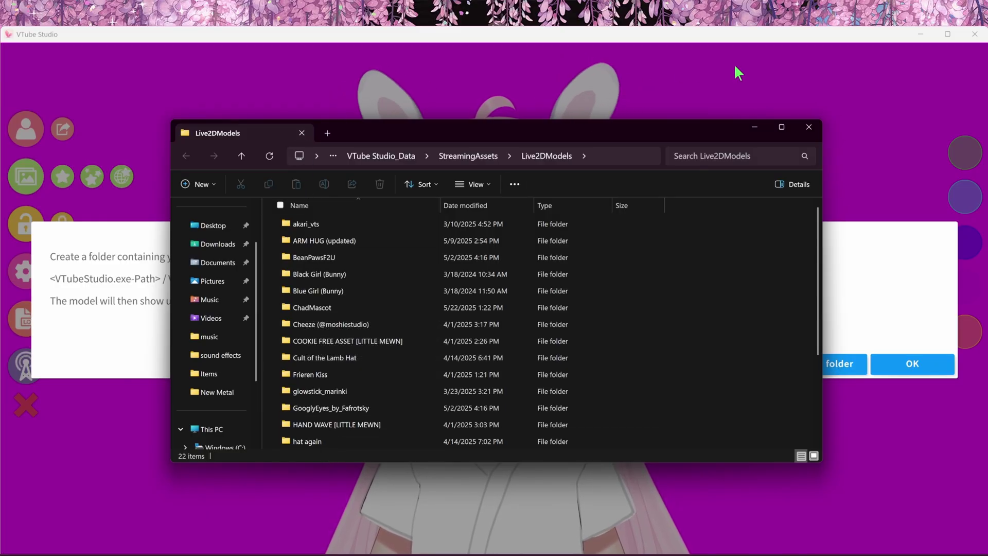
click(809, 127)
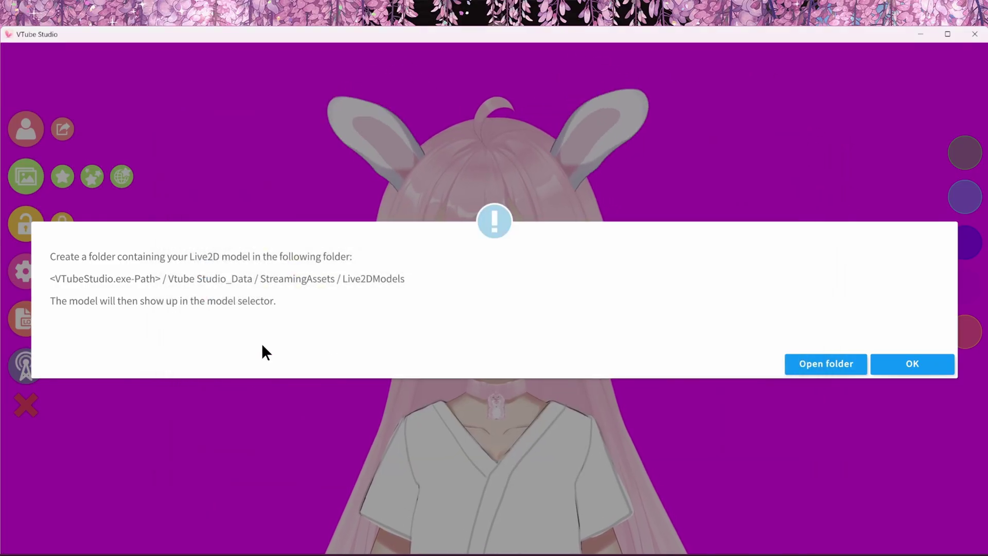
Dismiss the notice, filter the model list by 'zen' and load Chad Mascot.
click(909, 365)
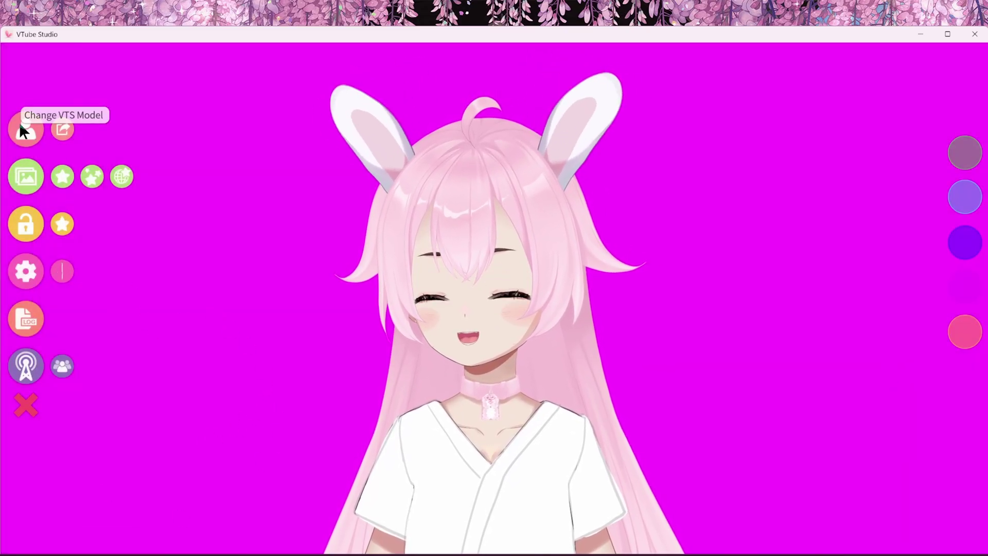
click(20, 125)
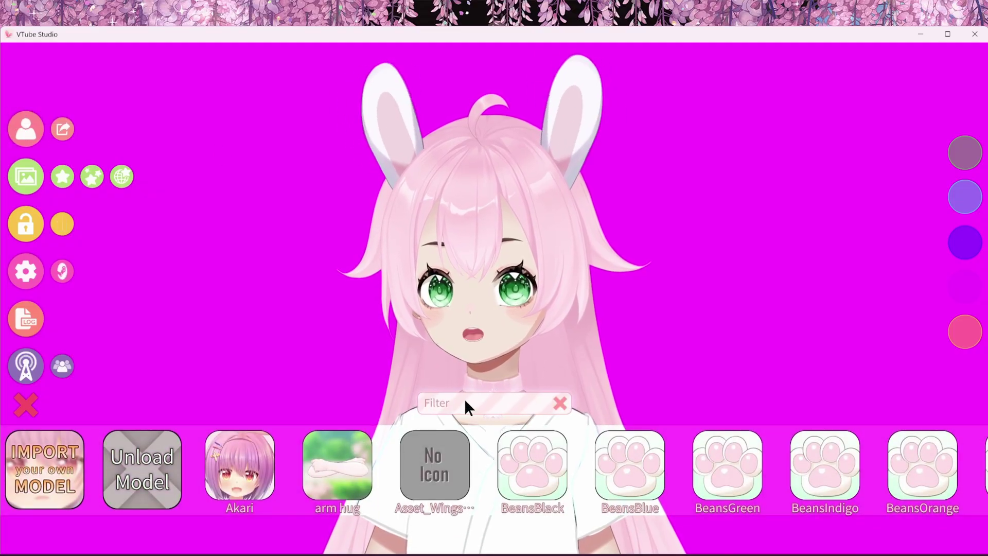
text(zen)
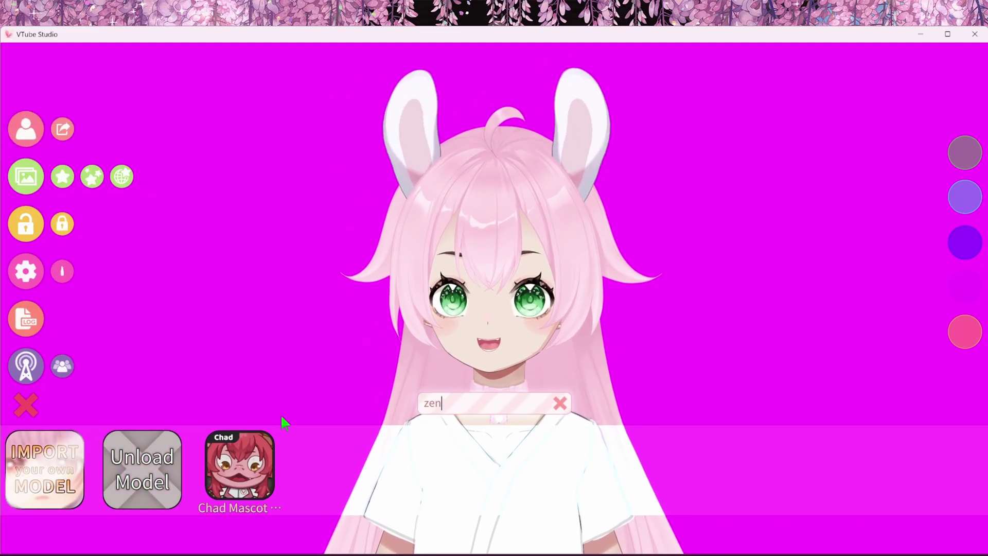
click(240, 466)
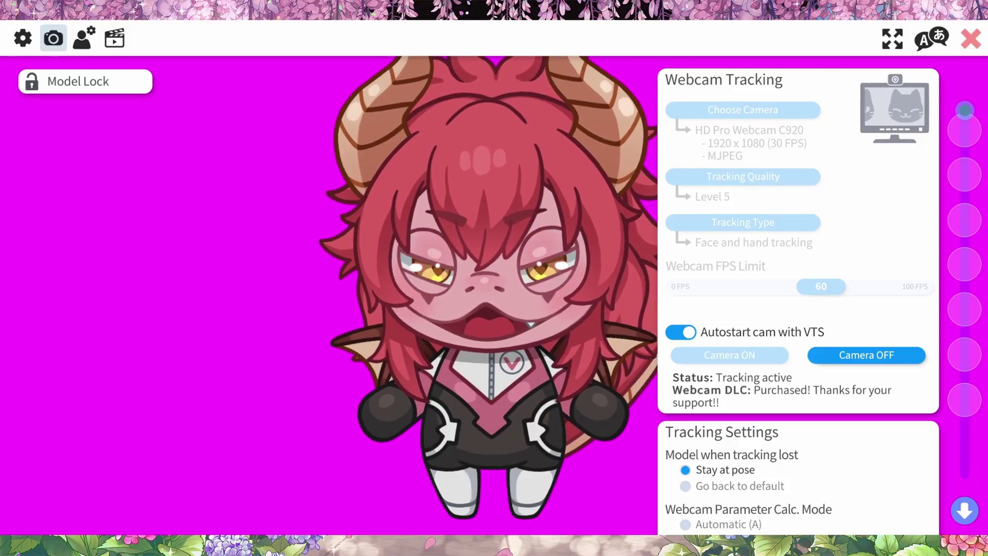
Open the Chad Mascot (Zen) model settings tab.
click(84, 38)
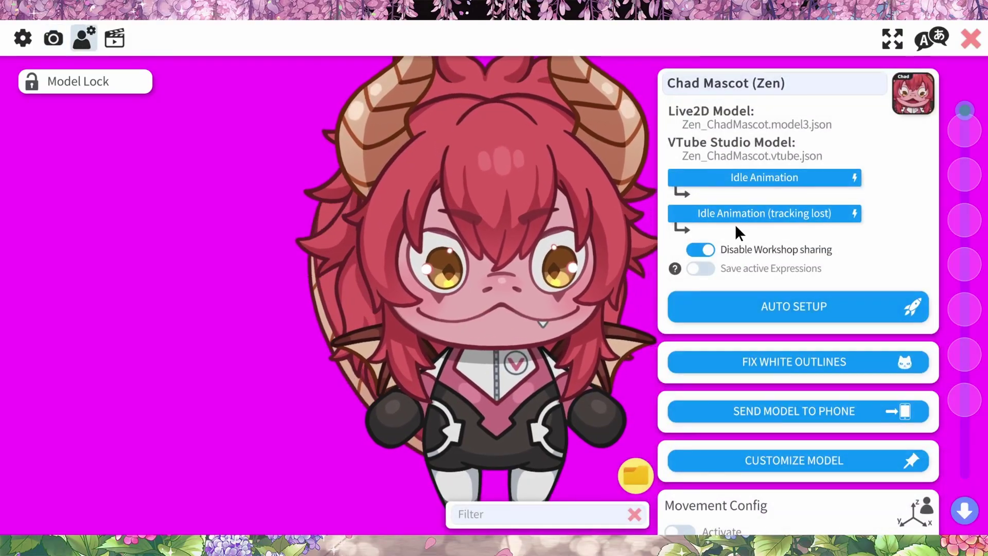
Turn on Movement Config and set the physics framerate to 30 FPS.
scroll(735, 226, down, 3)
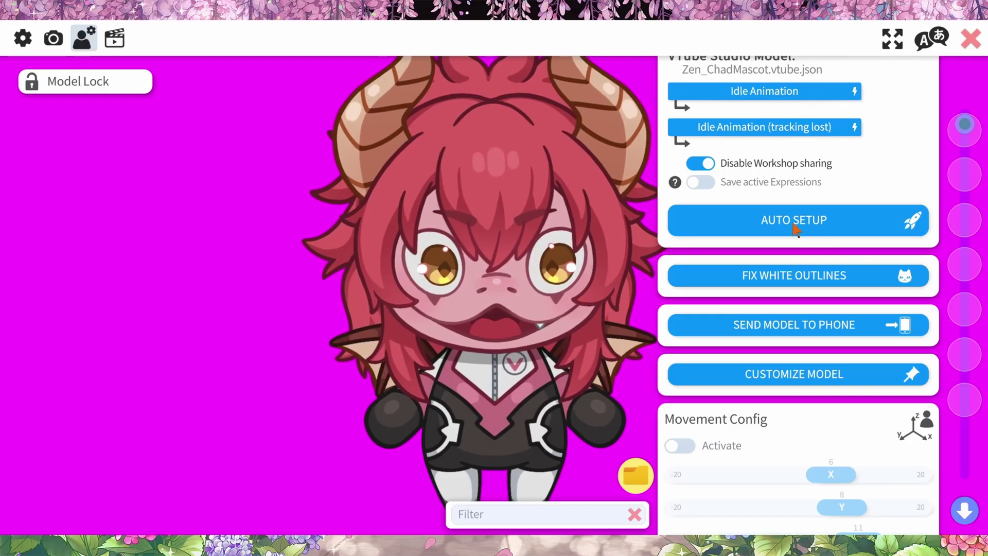
scroll(722, 268, down, 8)
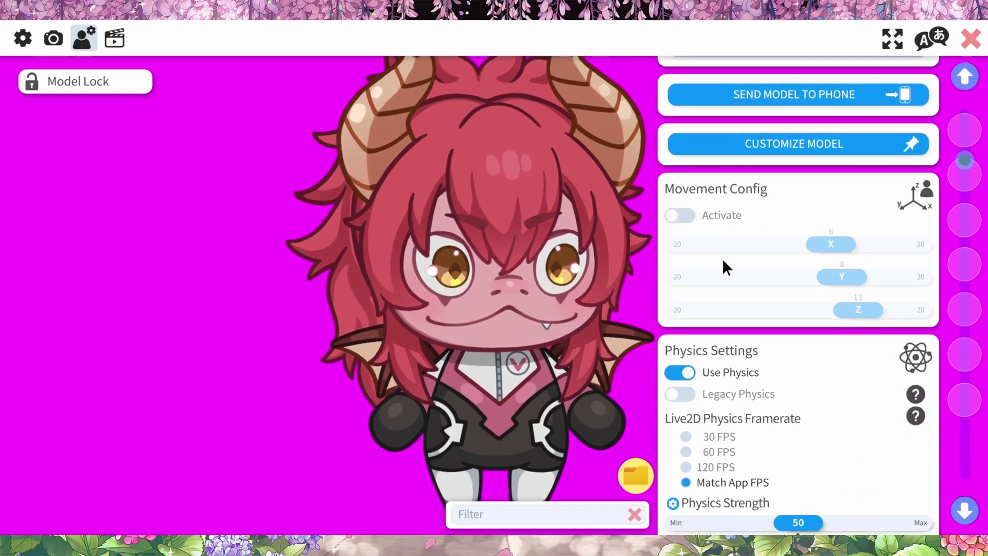
click(690, 214)
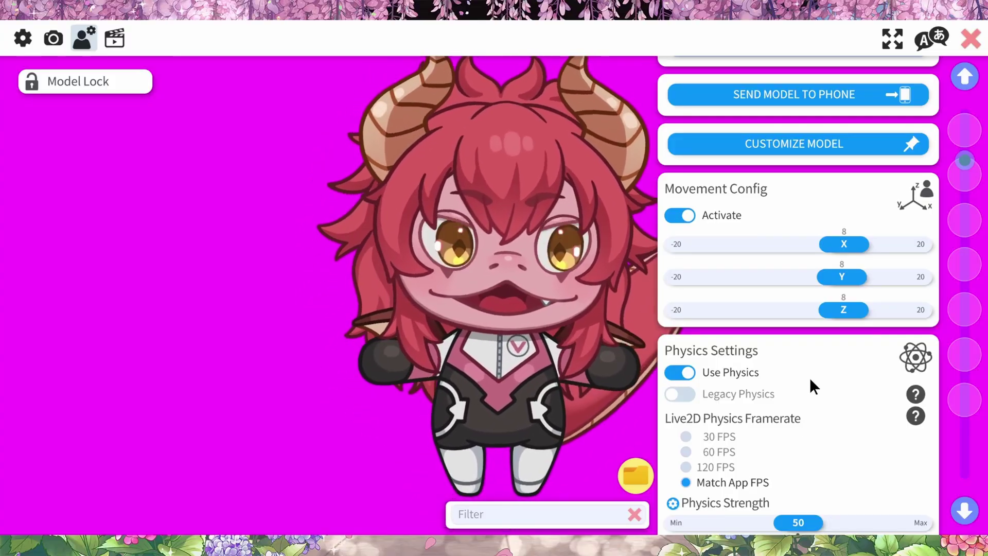
scroll(810, 379, down, 5)
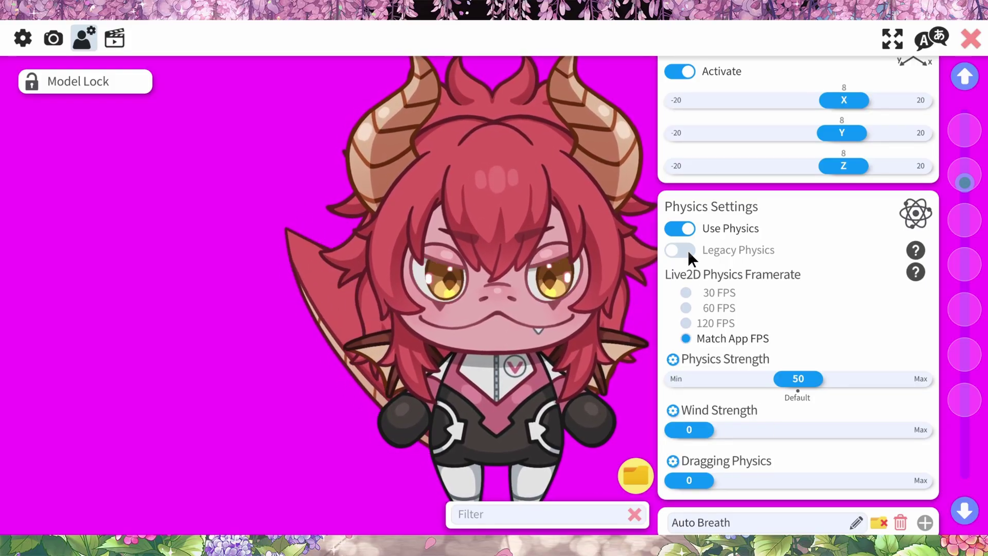
click(686, 294)
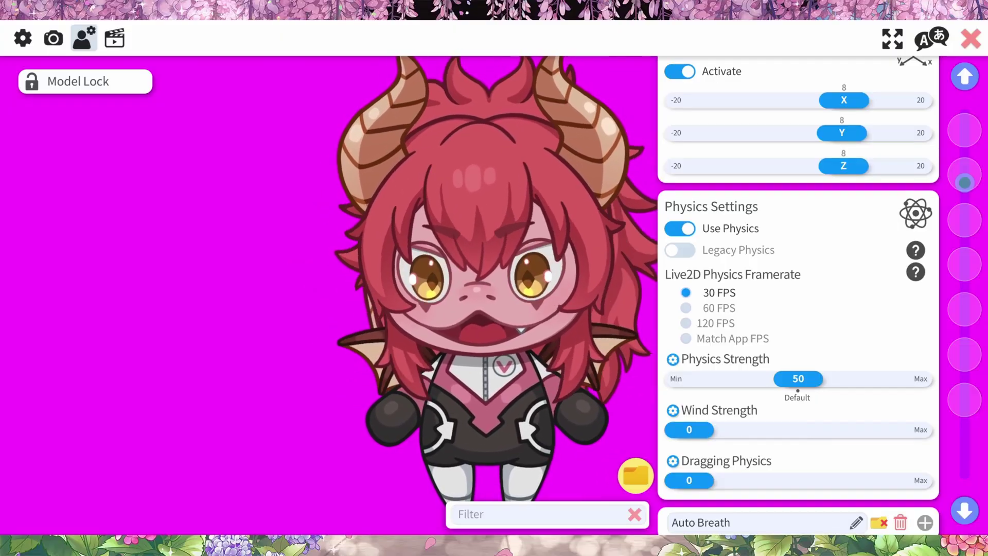
click(114, 38)
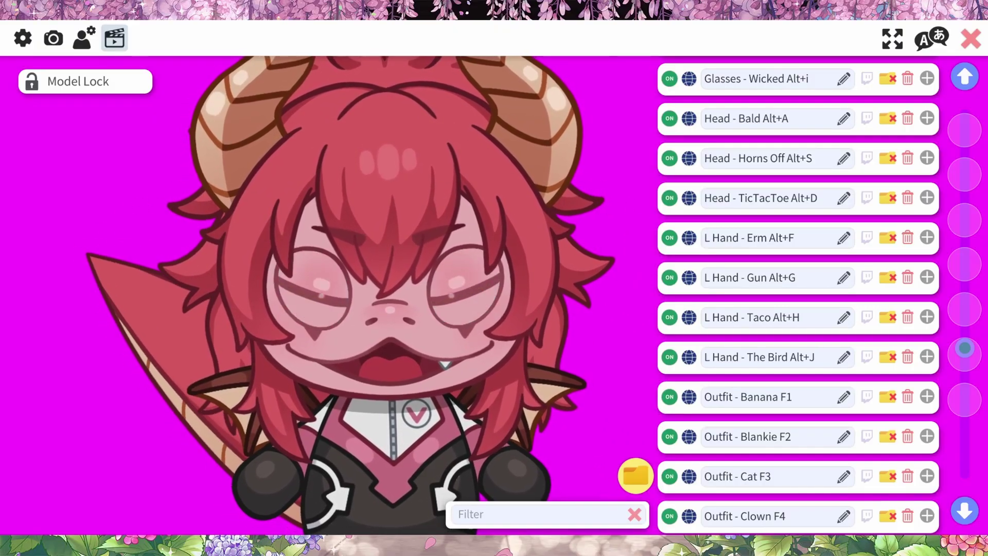
Scroll the Chad Mascot hotkey list up to the Hotkey Settings section.
drag(965, 348, 963, 114)
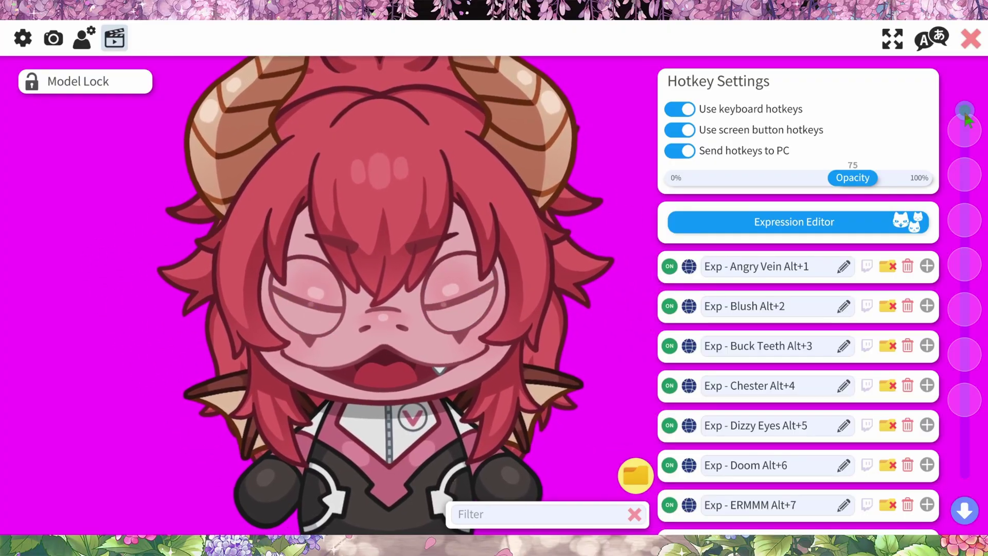
Toggle Angry Vein (Alt+1), Buck Teeth (Alt+3) and Chester (Alt+4) on and off.
drag(965, 114, 965, 139)
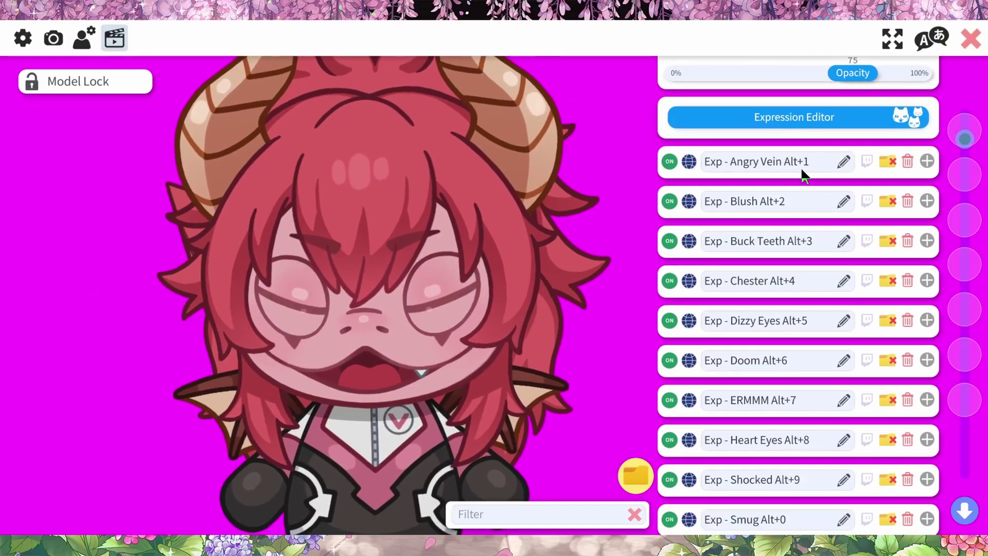
key(alt+1)
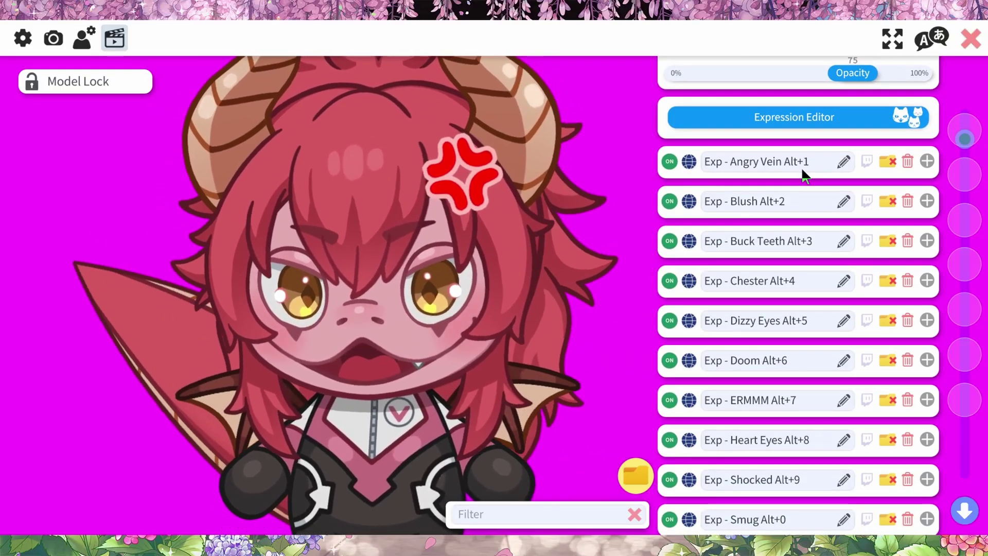
key(alt+1)
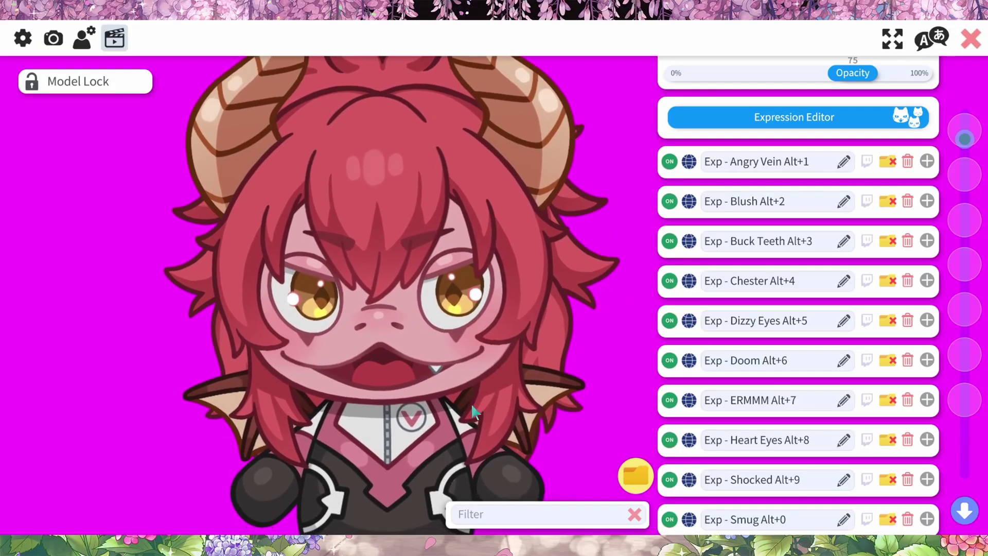
key(alt+3)
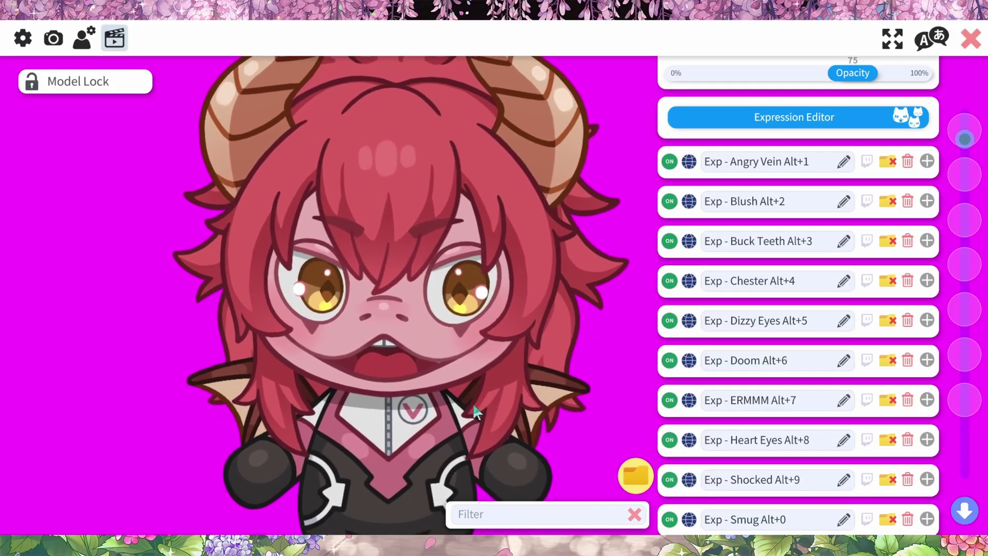
key(alt+3)
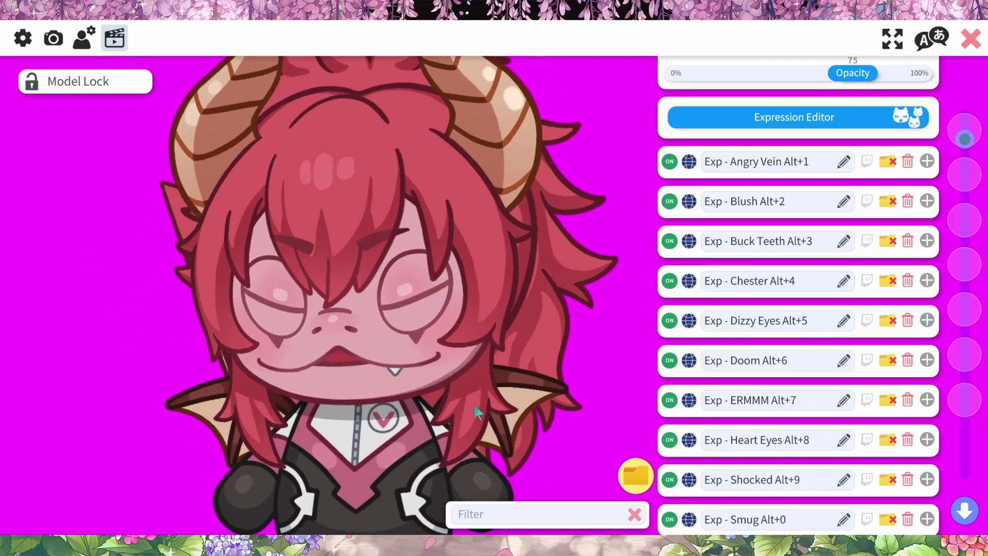
key(alt+4)
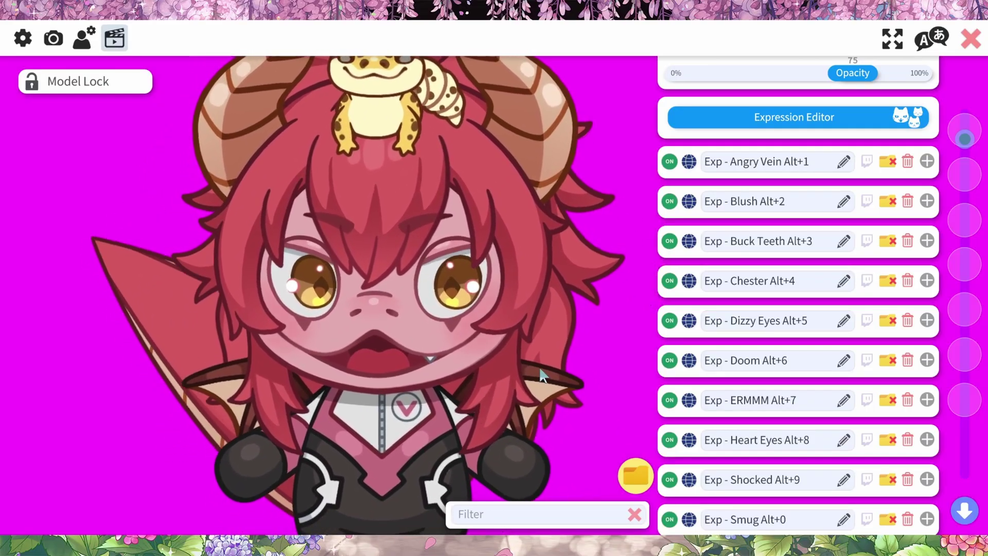
key(alt+4)
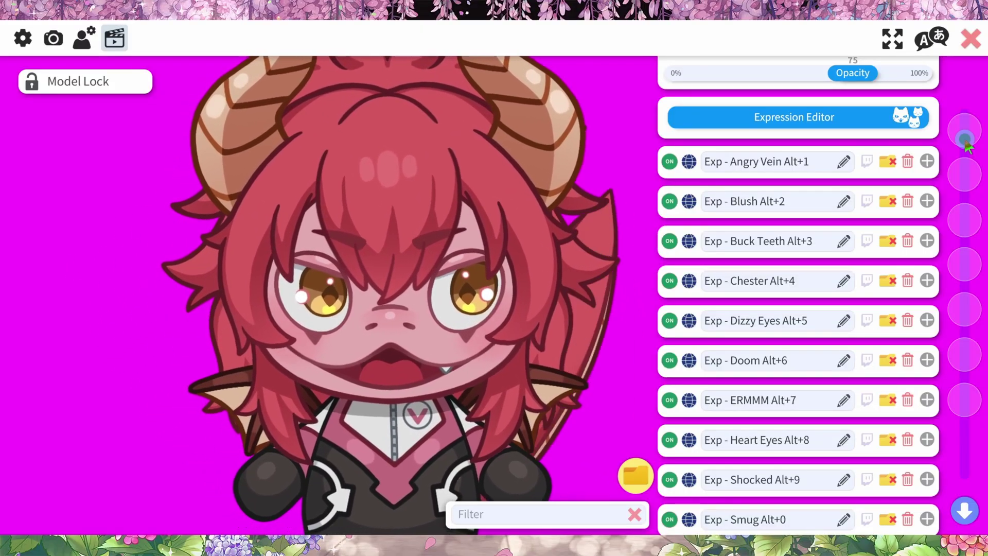
scroll(964, 217, down, 5)
mouse_move(972, 205)
mouse_down()
mouse_move(978, 291)
mouse_move(975, 231)
mouse_up()
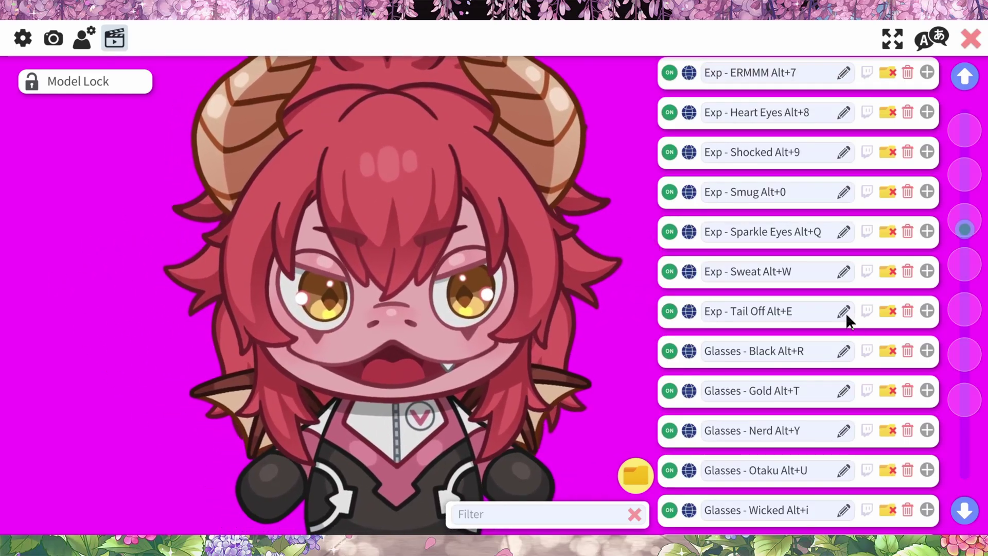
Shift the avatar left and try on glasses with Alt+Y and Alt+T.
mouse_move(487, 428)
mouse_down()
mouse_move(410, 426)
mouse_move(490, 261)
mouse_move(484, 315)
mouse_move(505, 386)
mouse_move(498, 418)
mouse_up()
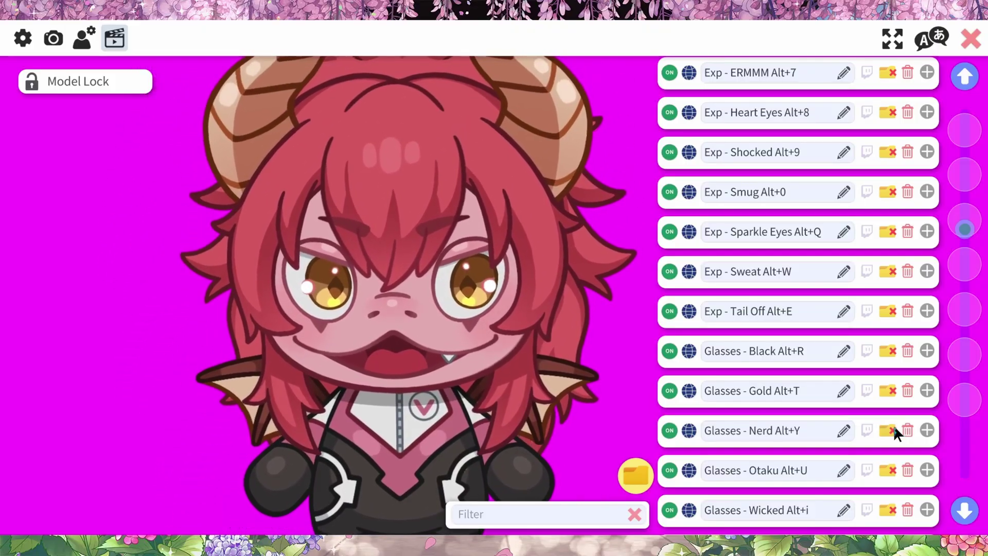
key(alt+y)
key(alt+y)
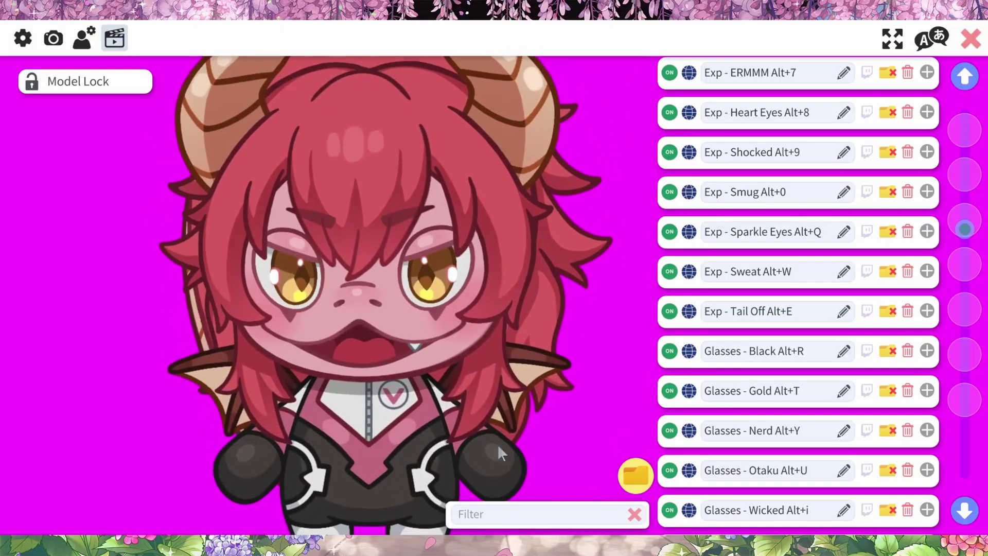
key(alt+t)
key(alt+t)
scroll(876, 370, down, 5)
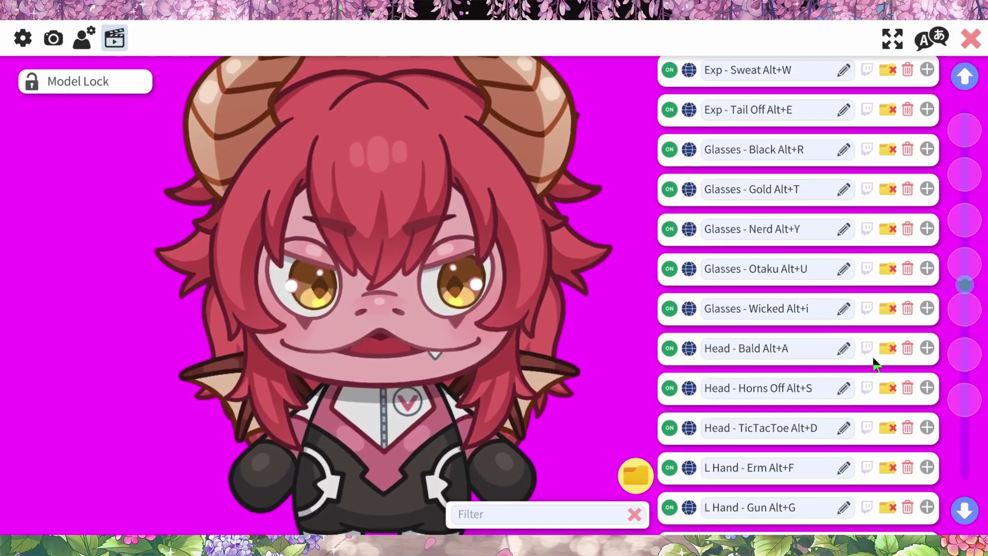
key(alt+t)
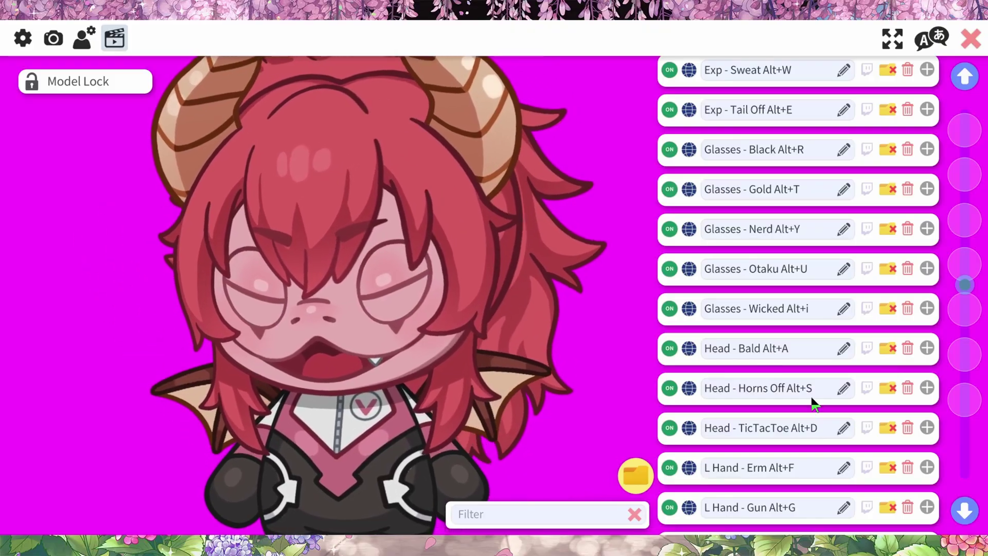
Toggle Bald with Alt+A twice, restoring hair and horns, then reach the Outfit hotkeys.
key(alt+a)
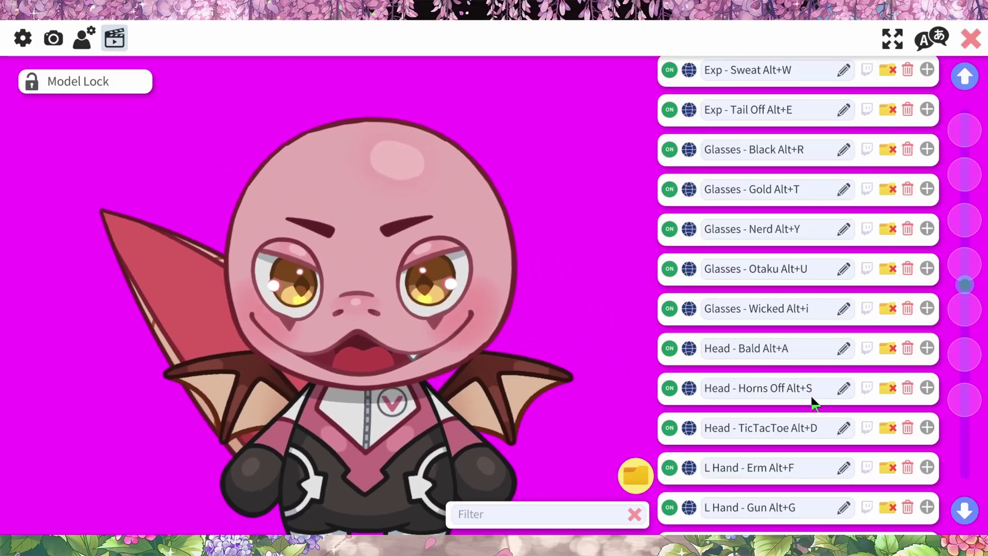
key(alt+a)
scroll(818, 367, down, 2)
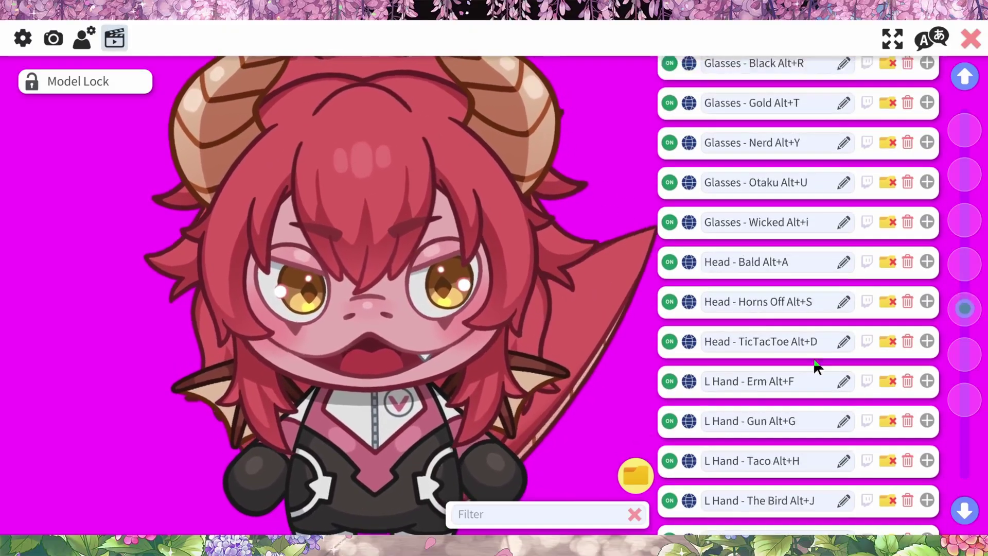
scroll(815, 360, down, 1)
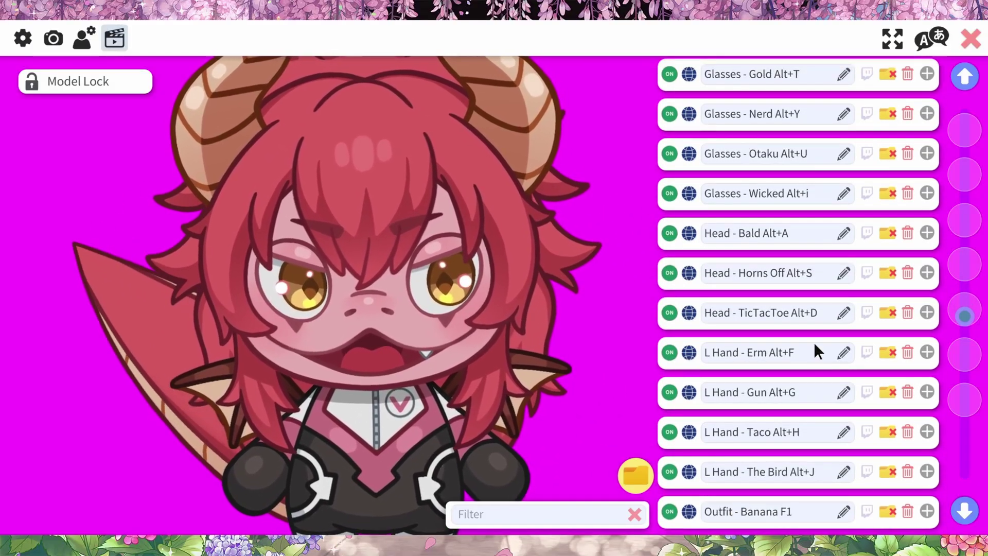
scroll(804, 340, down, 4)
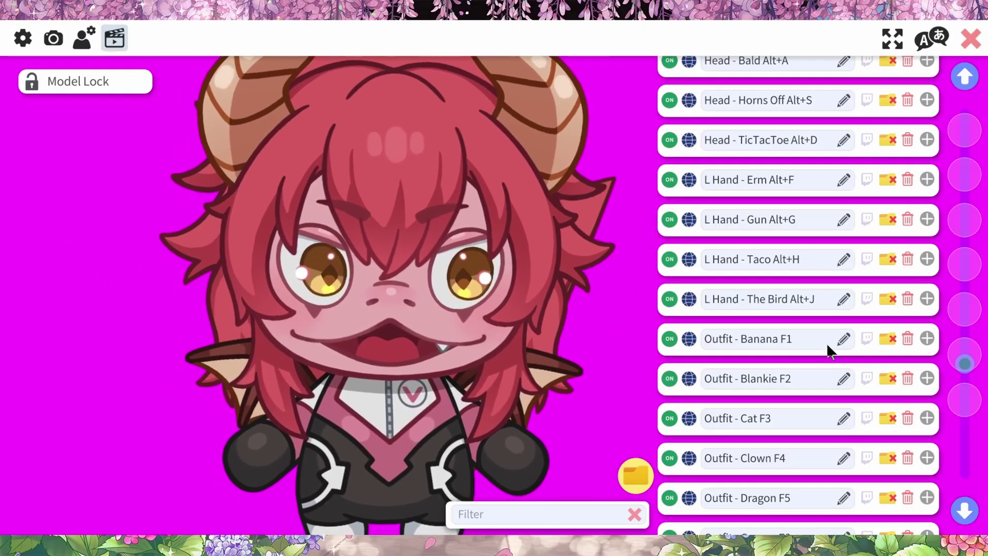
Expand Outfit - Banana F1 and open its Gesture Trigger choices.
click(927, 339)
scroll(909, 404, down, 2)
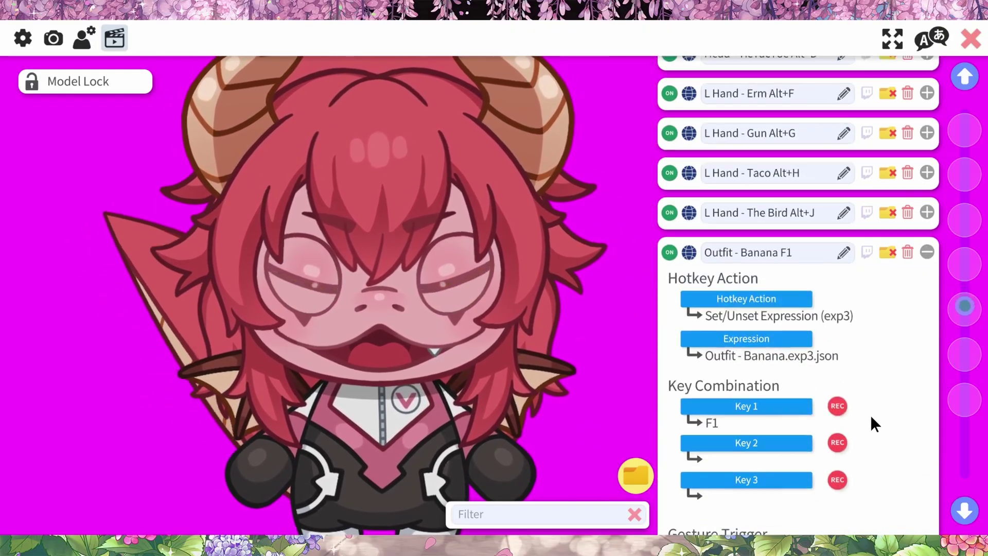
scroll(870, 413, down, 1)
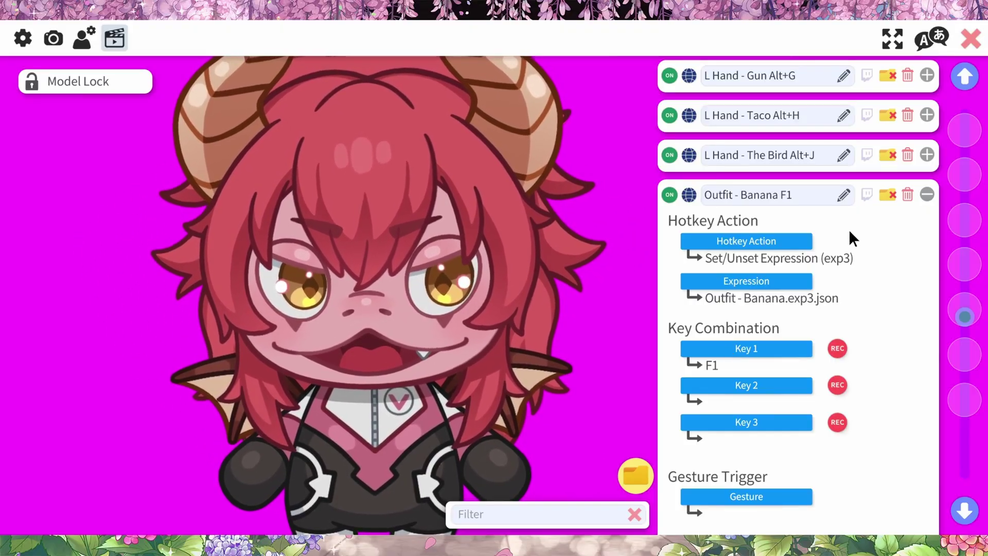
click(757, 497)
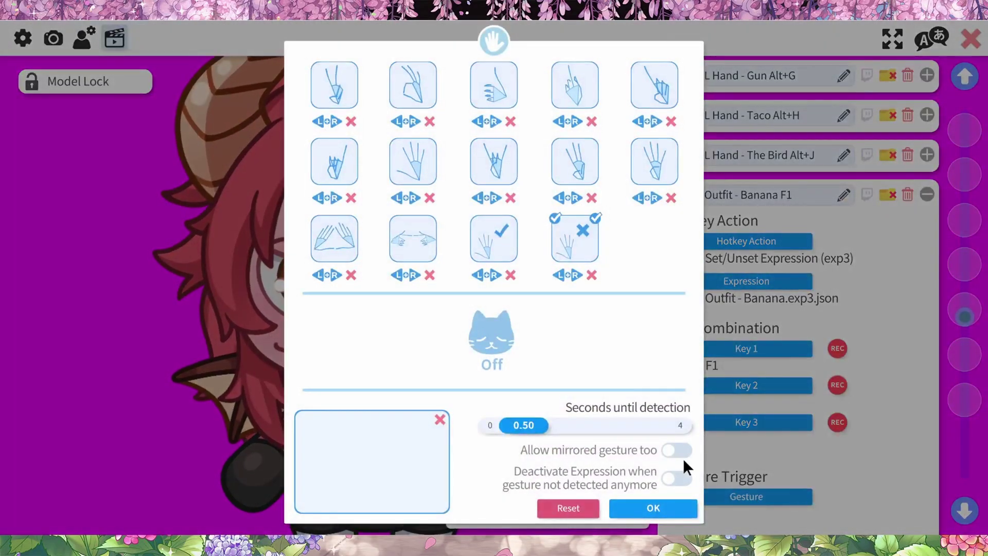
Assign the left-hand peace-sign gesture as the trigger for the Outfit - Banana F1 hotkey.
click(321, 122)
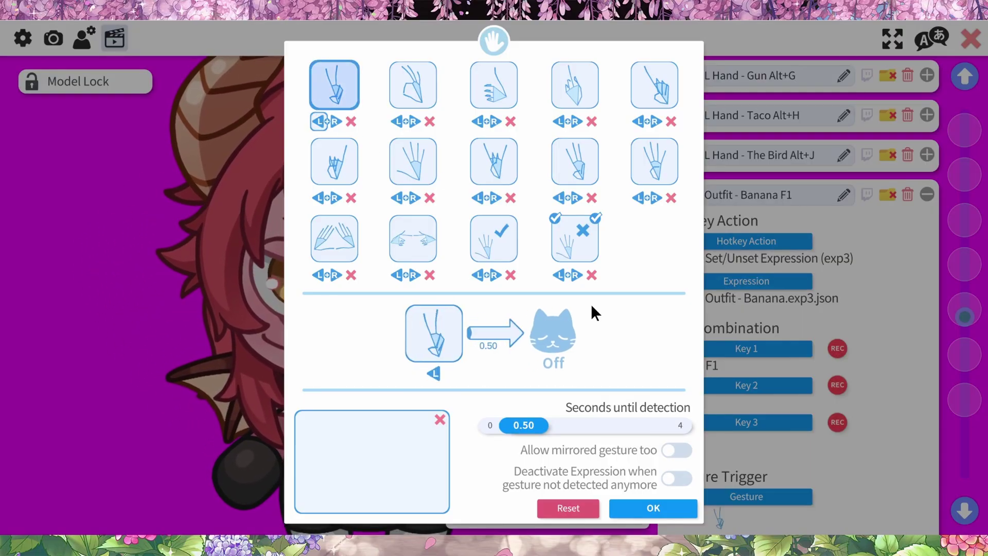
click(638, 512)
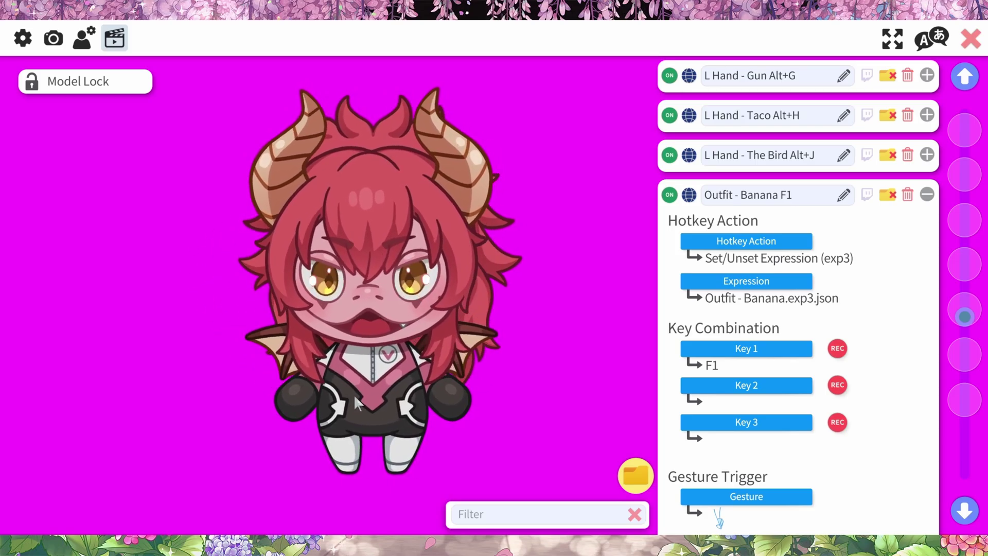
scroll(338, 394, up, 5)
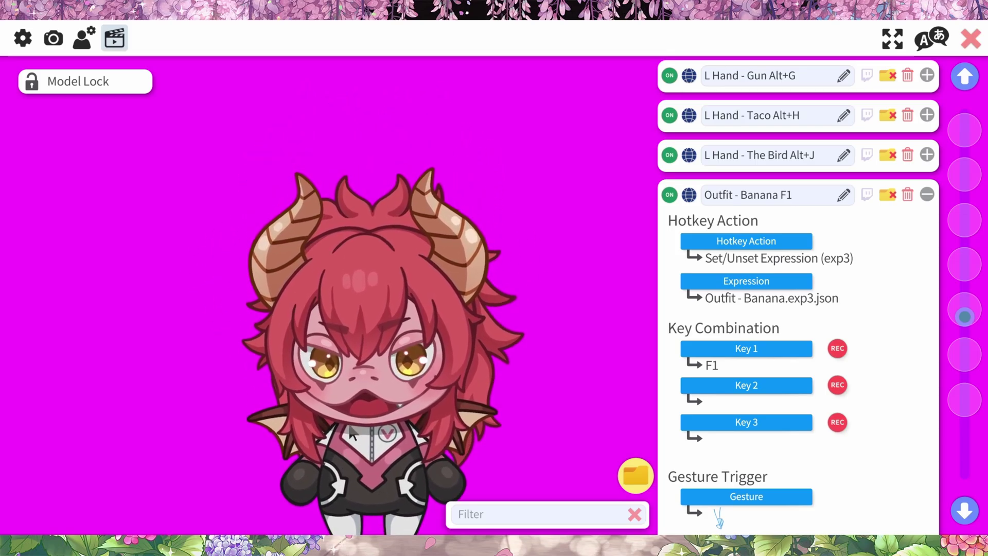
scroll(338, 325, up, 3)
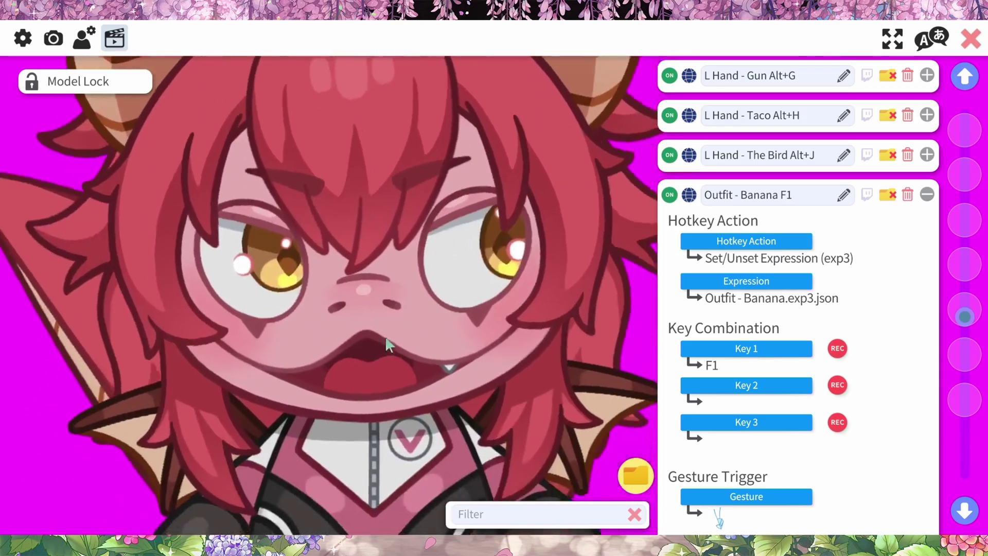